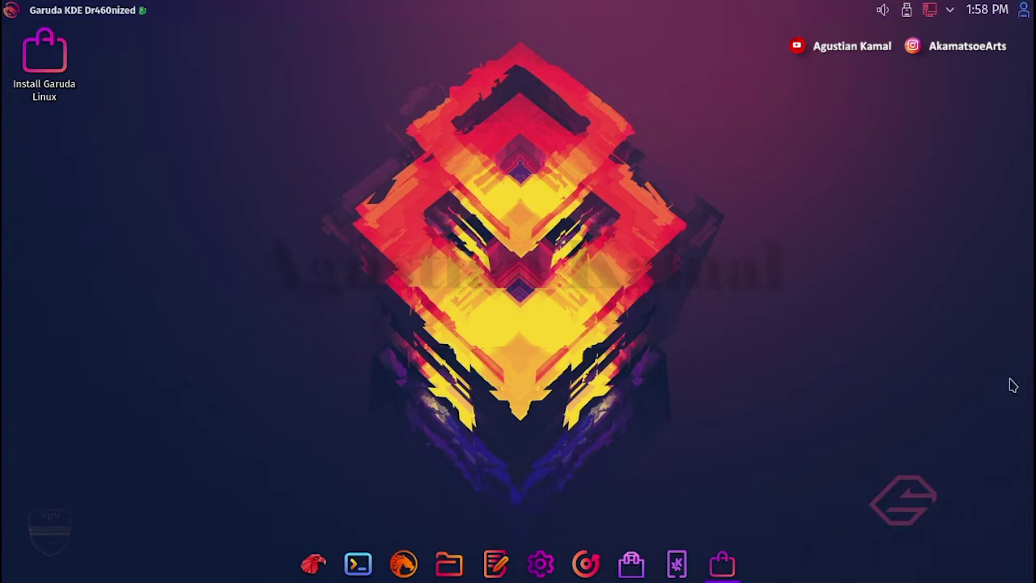
# Bring up the Garuda Linux installer's partitioning page and check which storage devices are available
pyautogui.click(735, 574)
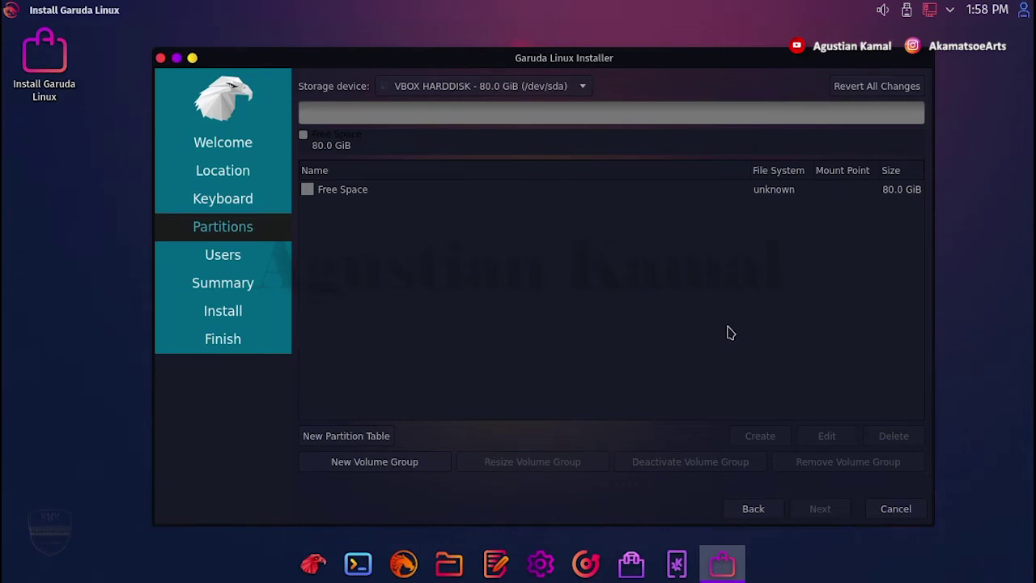
pyautogui.click(571, 90)
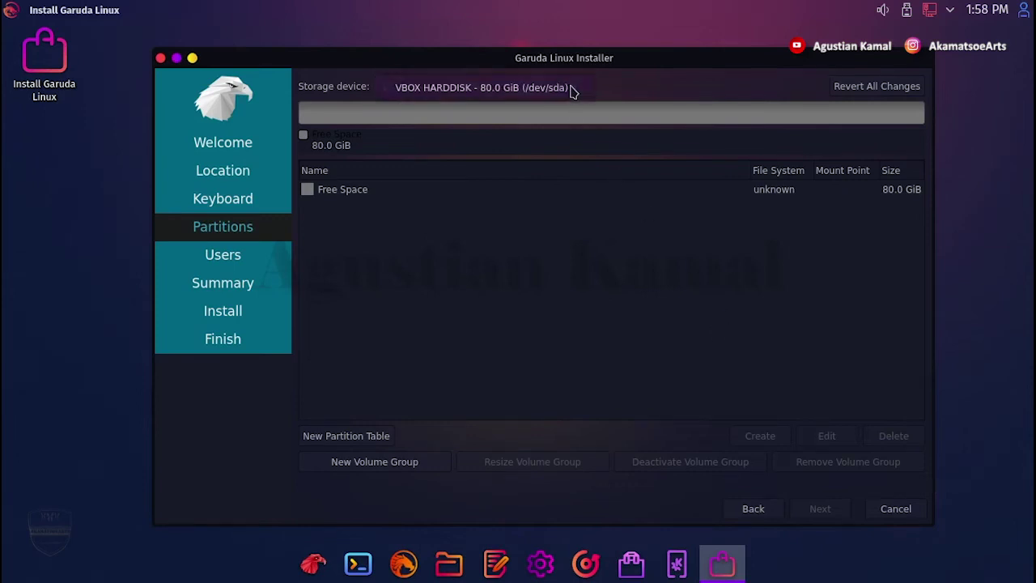
pyautogui.click(571, 90)
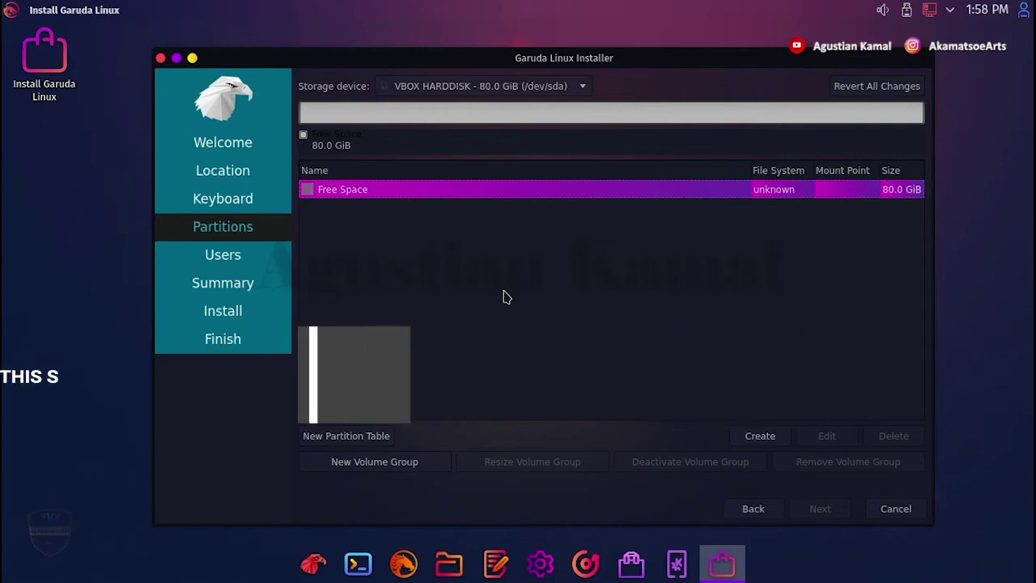
# Start a new partition in the disk's free space and set its size to 350 MiB
pyautogui.click(761, 441)
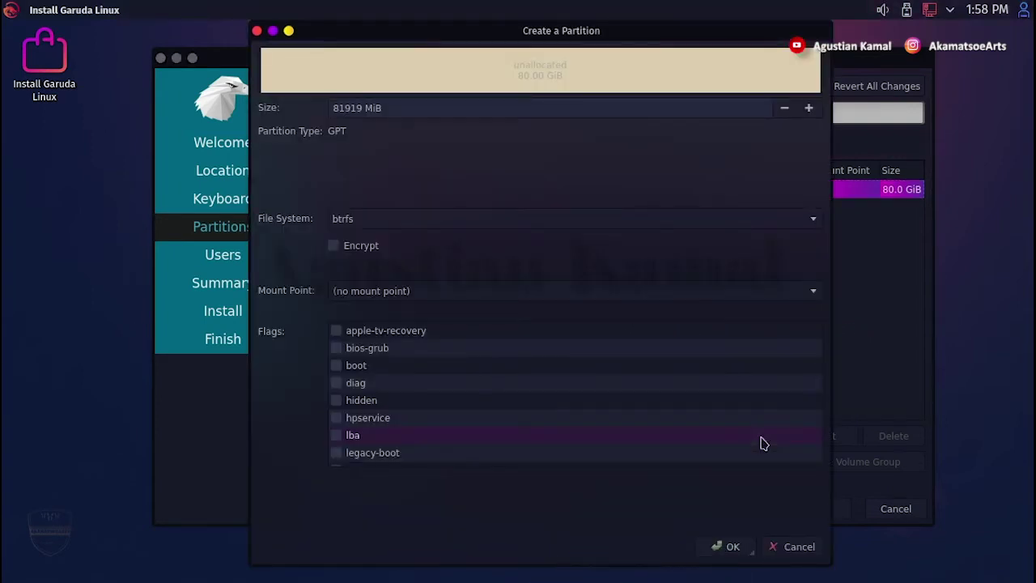
pyautogui.tripleClick(364, 110)
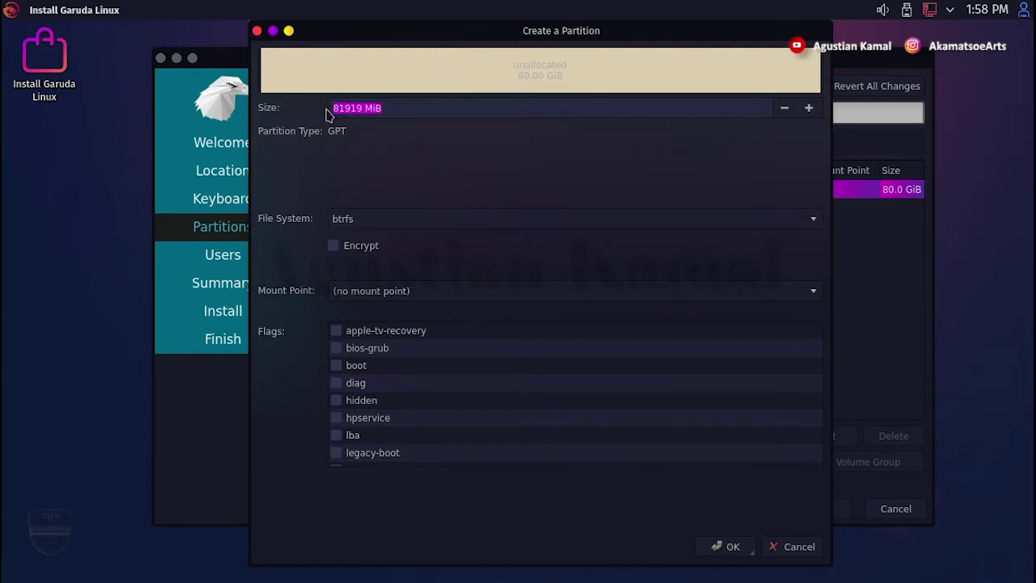
pyautogui.click(366, 109)
pyautogui.moveTo(363, 109); pyautogui.dragTo(322, 108)
pyautogui.write('350')
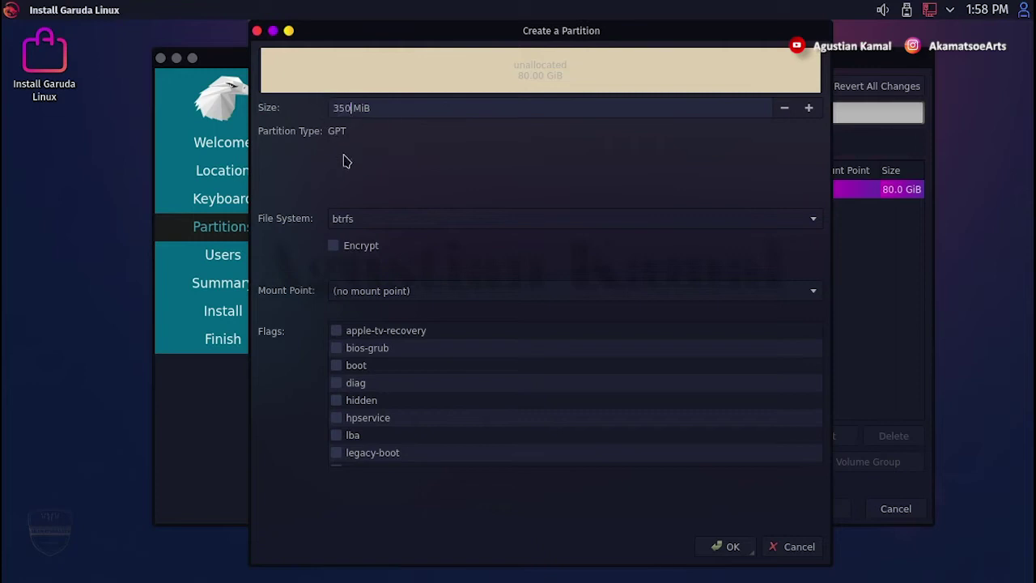
# Format the new partition as fat32 with mount point /boot/efi and the boot flag, and create it
pyautogui.click(384, 228)
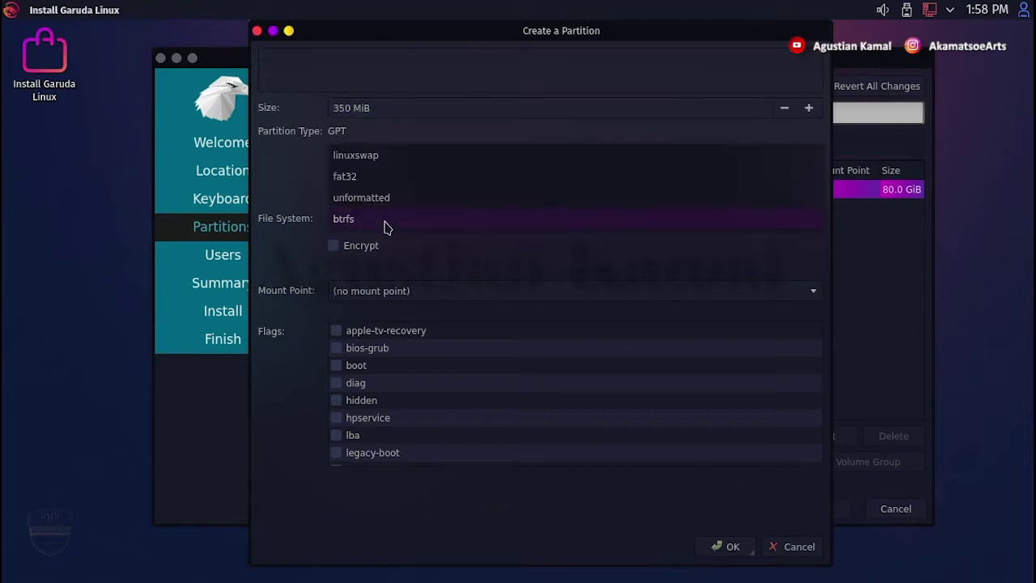
pyautogui.click(371, 180)
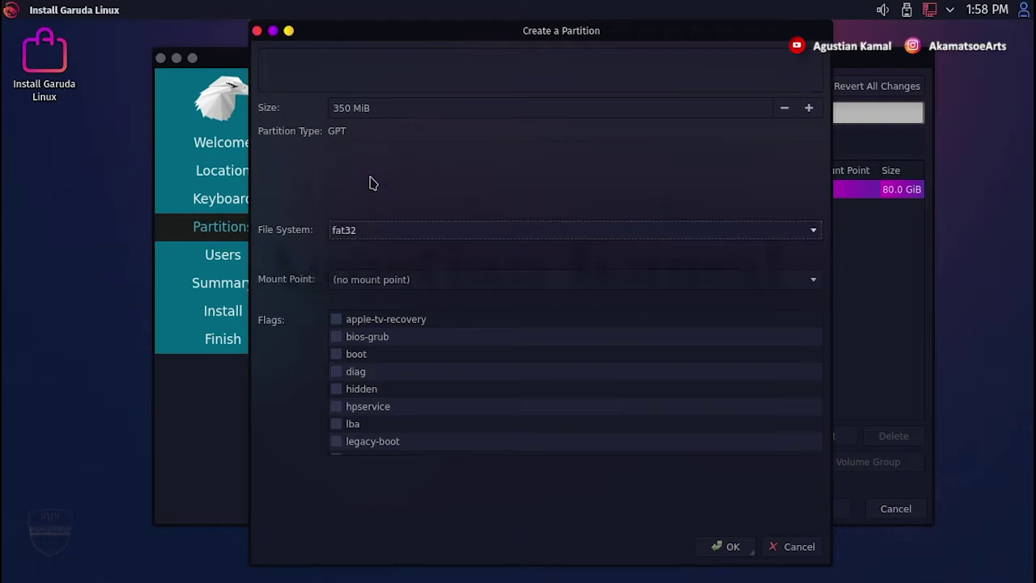
pyautogui.click(813, 284)
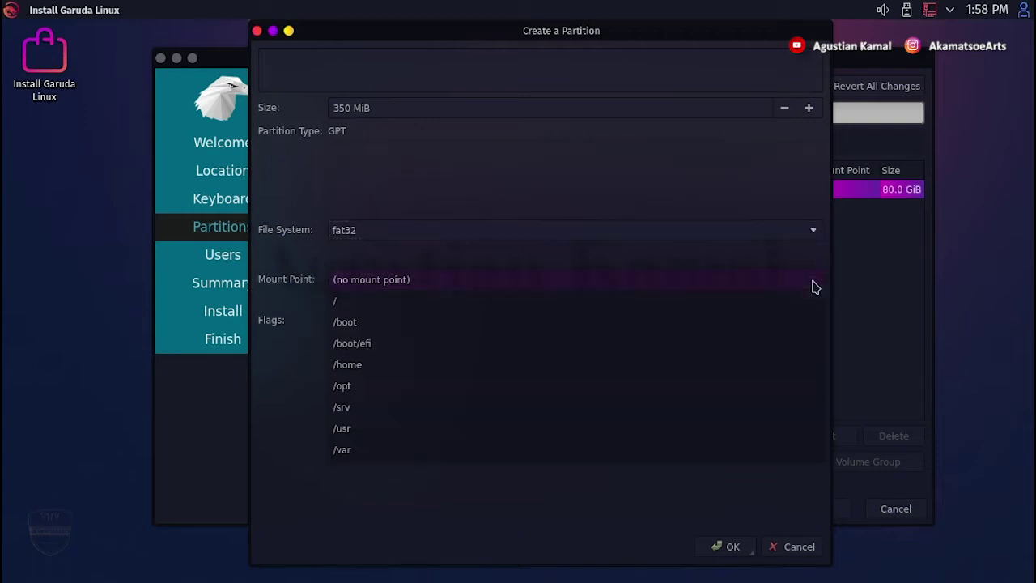
pyautogui.click(380, 348)
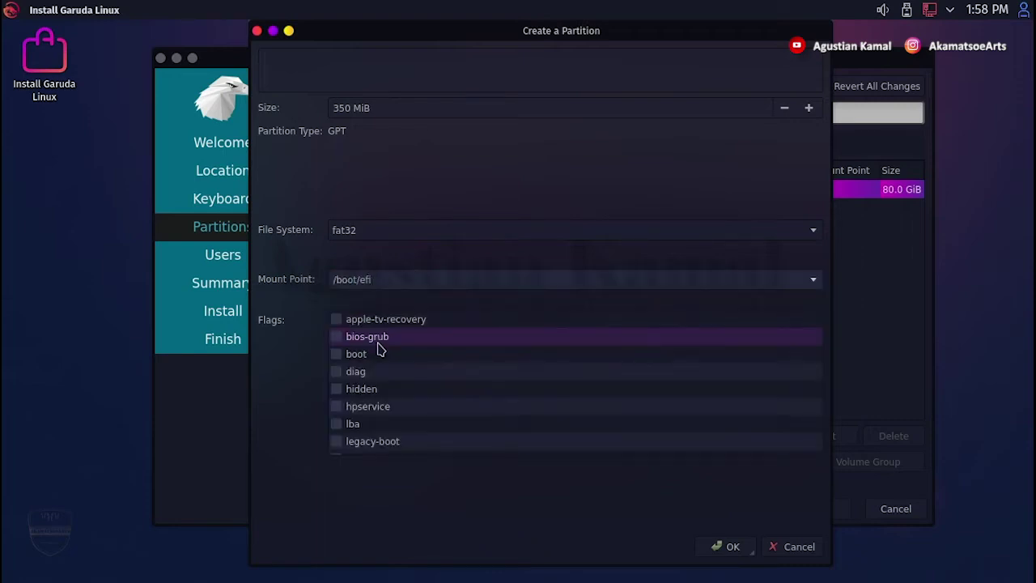
pyautogui.click(337, 354)
pyautogui.click(712, 547)
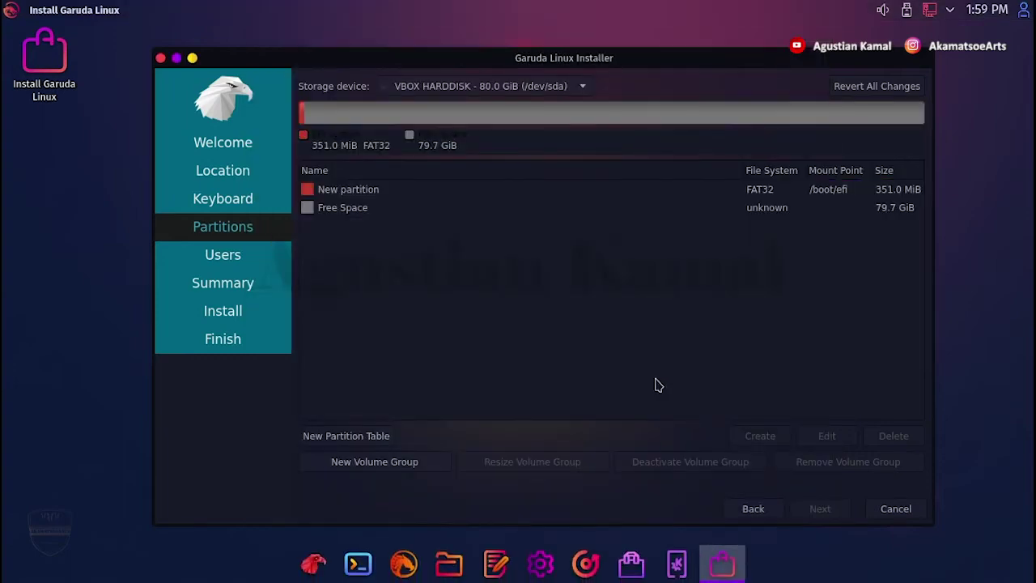
pyautogui.click(773, 191)
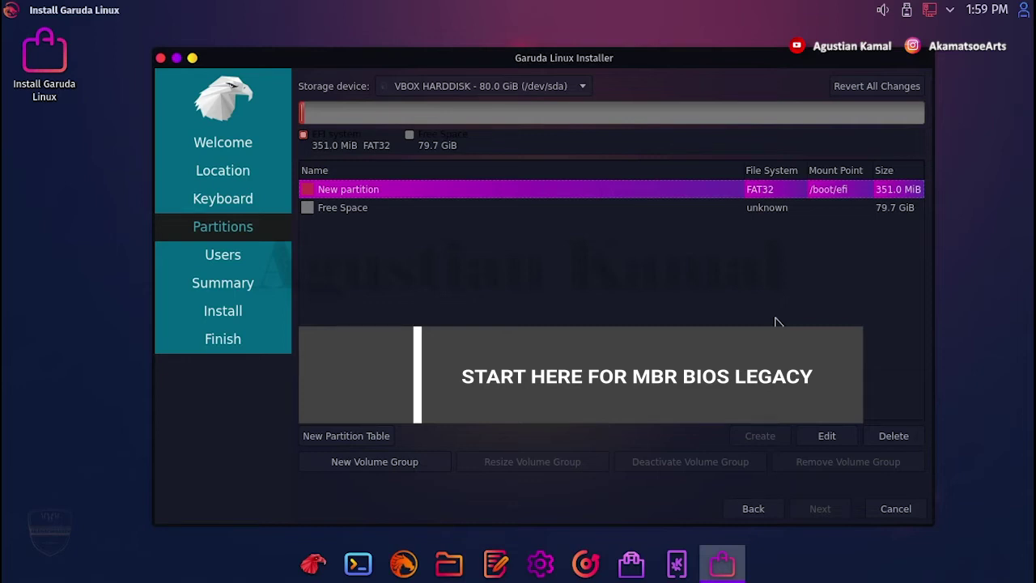
# Start another partition in the remaining free space and set its size to 8192 MiB
pyautogui.click(424, 209)
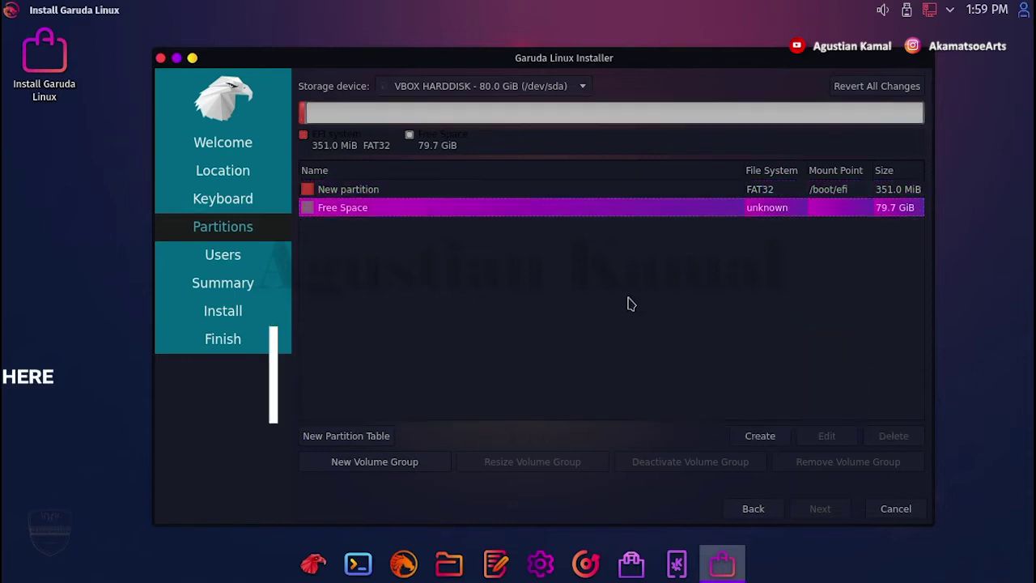
pyautogui.click(761, 437)
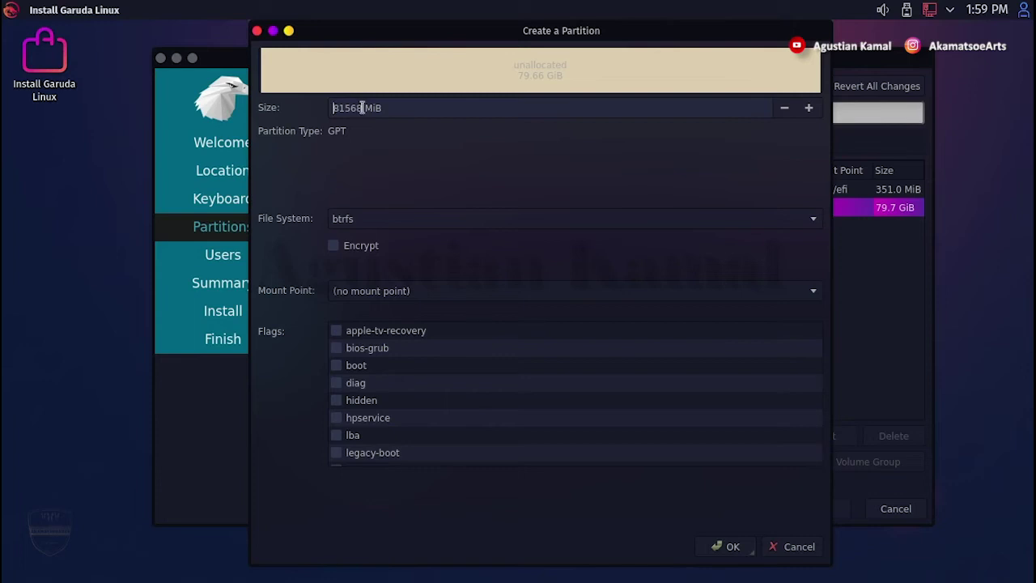
pyautogui.moveTo(362, 108); pyautogui.dragTo(328, 107)
pyautogui.write('8192')
# Set the second partition's file system to linuxswap with the swap flag and create it
pyautogui.click(477, 228)
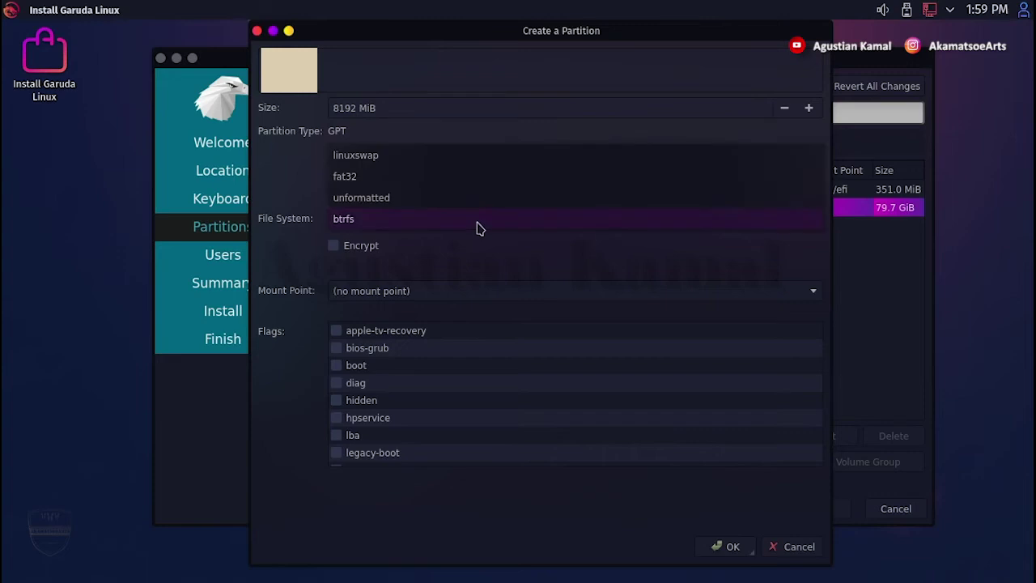
pyautogui.click(395, 156)
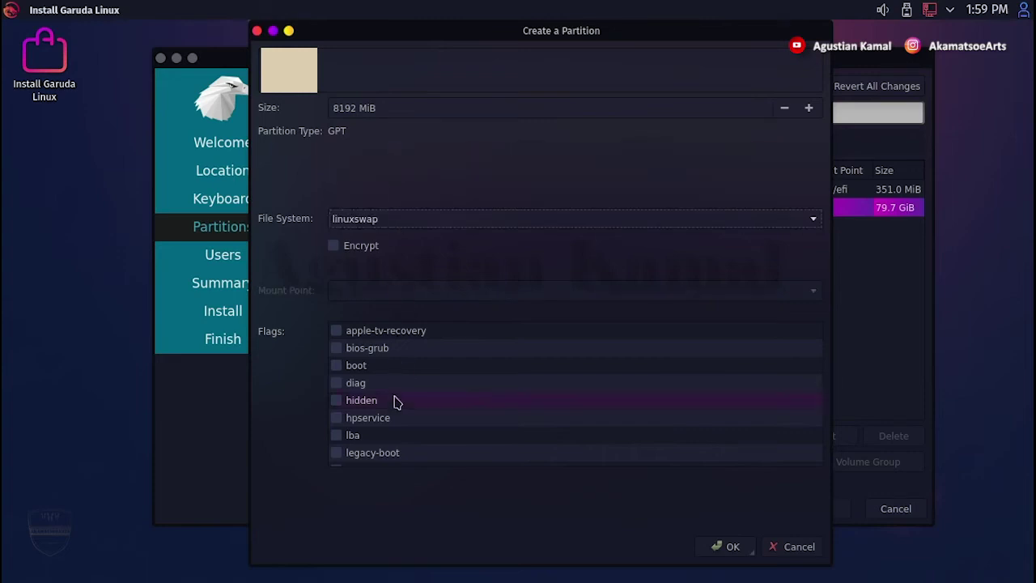
pyautogui.scroll(-3, 393, 400)
pyautogui.click(338, 454)
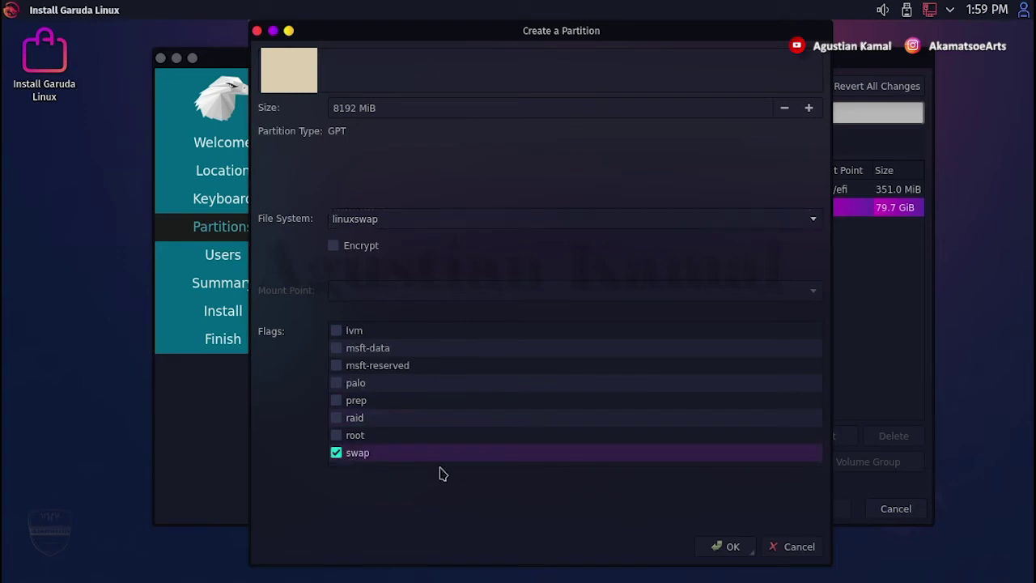
pyautogui.click(734, 550)
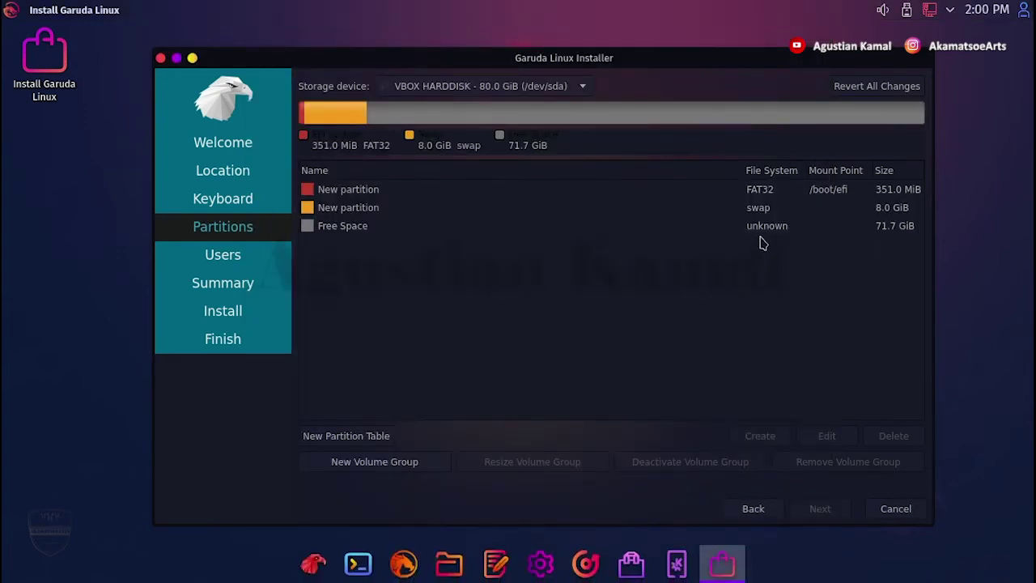
pyautogui.click(759, 209)
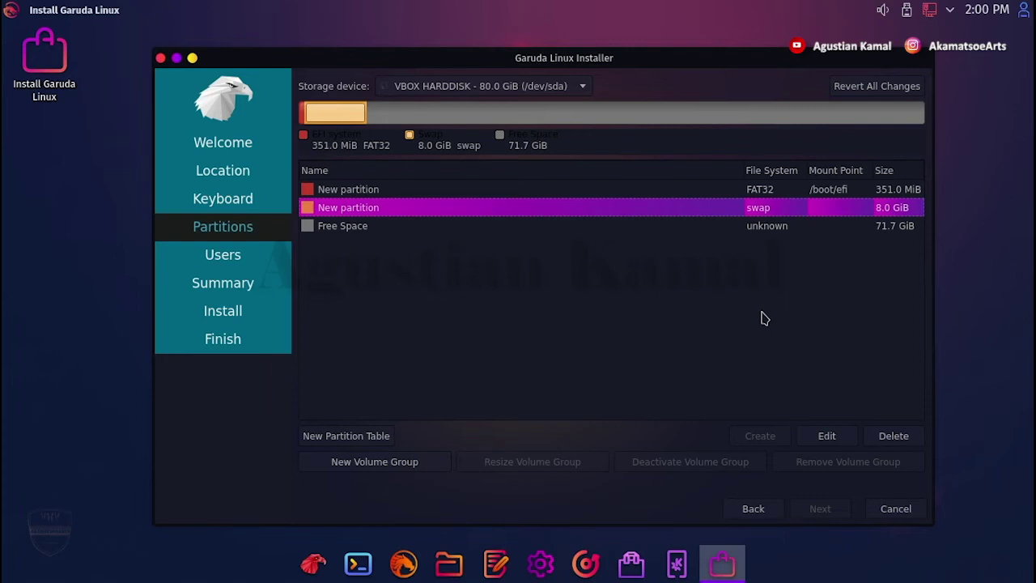
# Create a btrfs partition from all the remaining free space with mount point / and the root flag
pyautogui.click(697, 227)
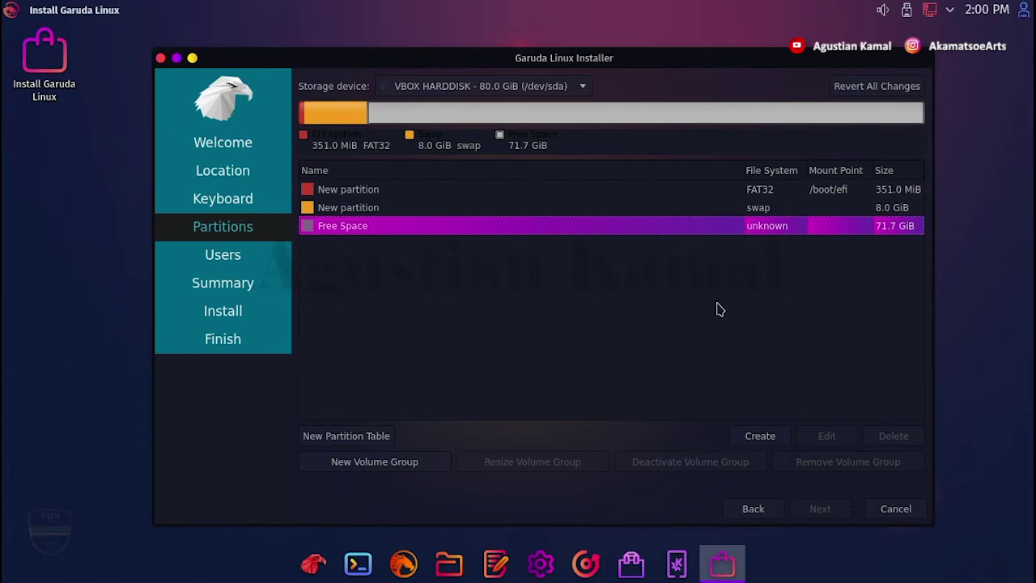
pyautogui.click(760, 437)
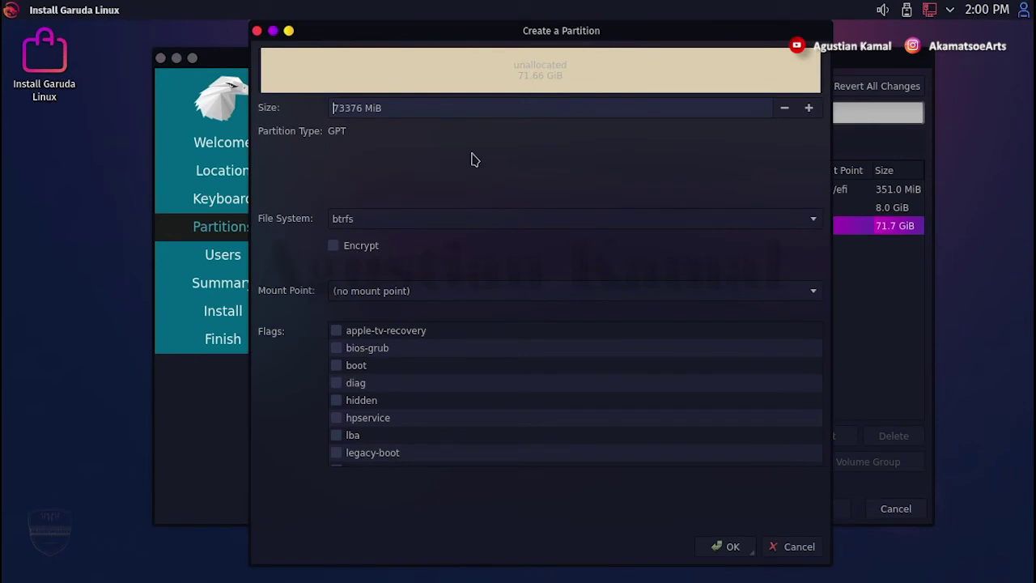
pyautogui.click(813, 294)
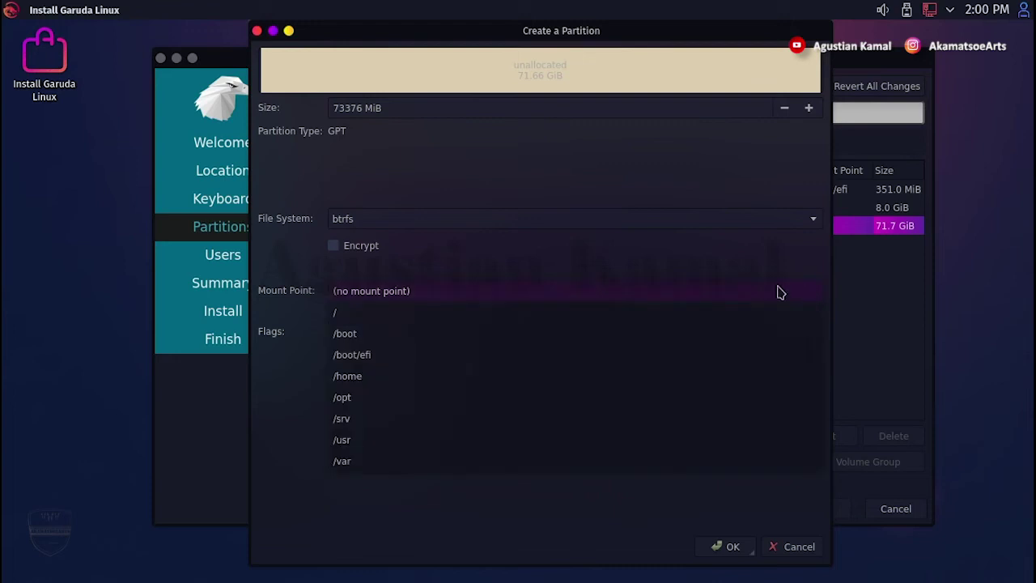
pyautogui.click(399, 317)
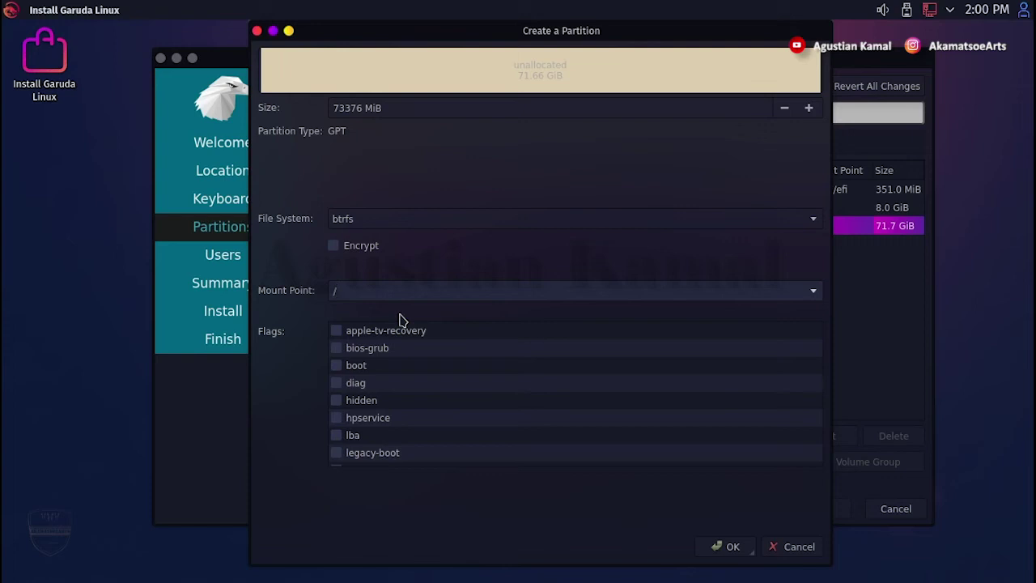
pyautogui.scroll(-3, 386, 389)
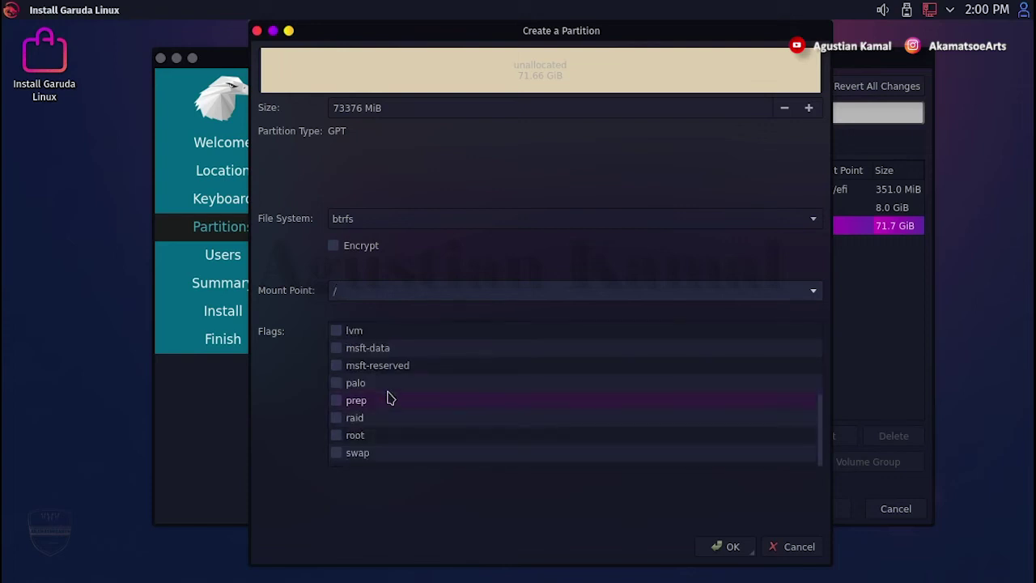
pyautogui.click(337, 437)
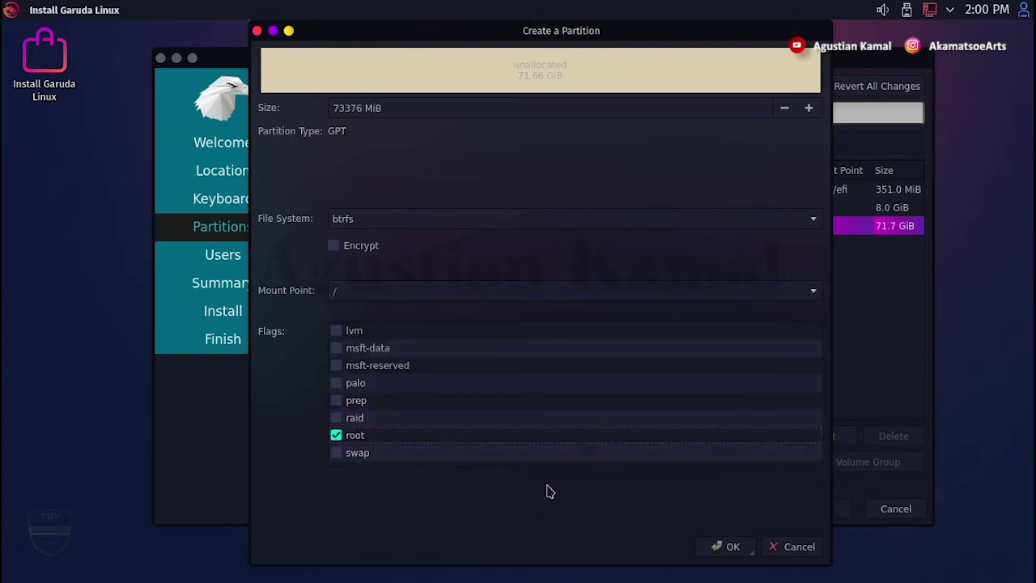
pyautogui.click(726, 547)
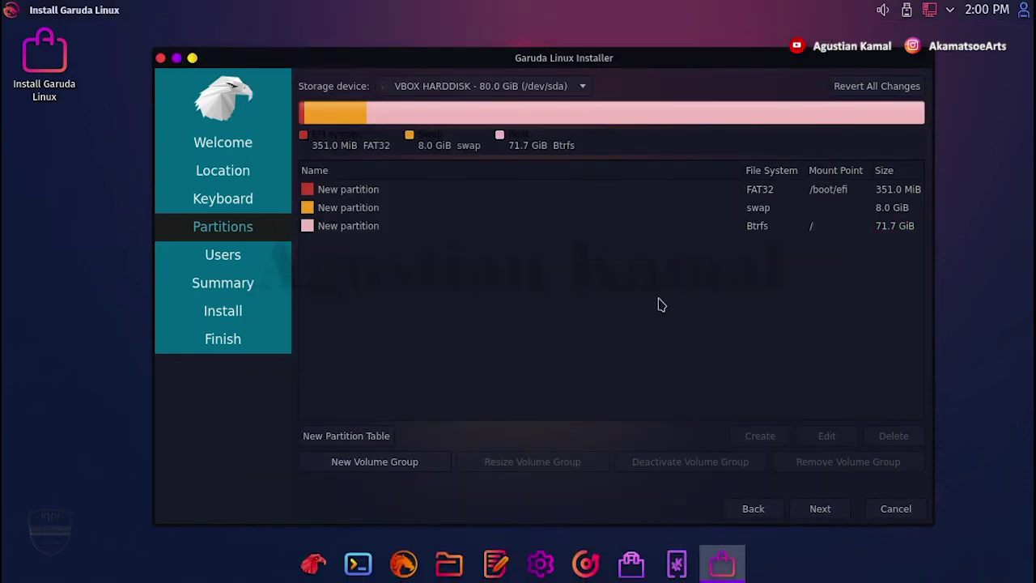
# Review the root, swap and /boot/efi entries in the partition list
pyautogui.click(756, 229)
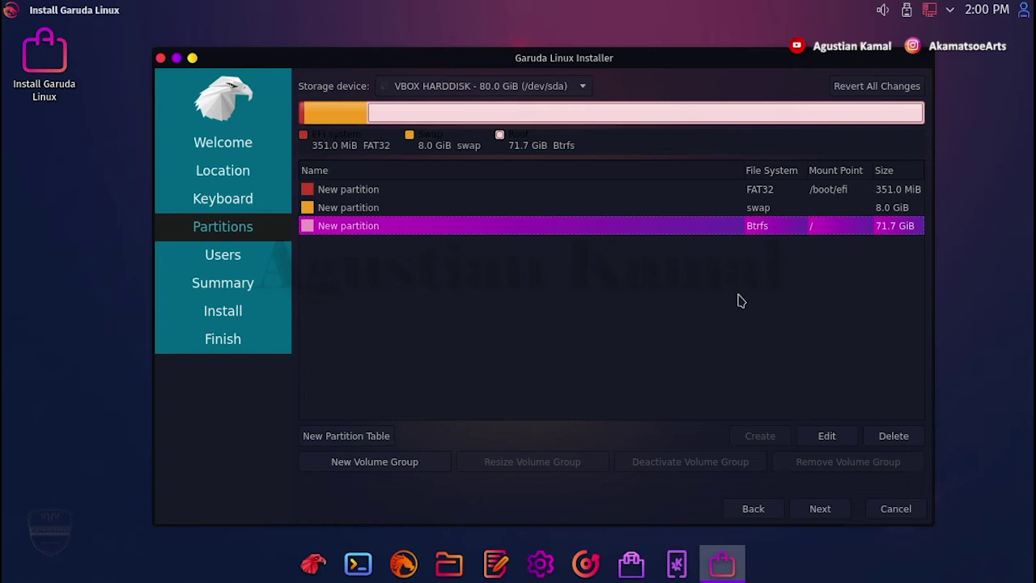
pyautogui.click(747, 208)
pyautogui.click(746, 190)
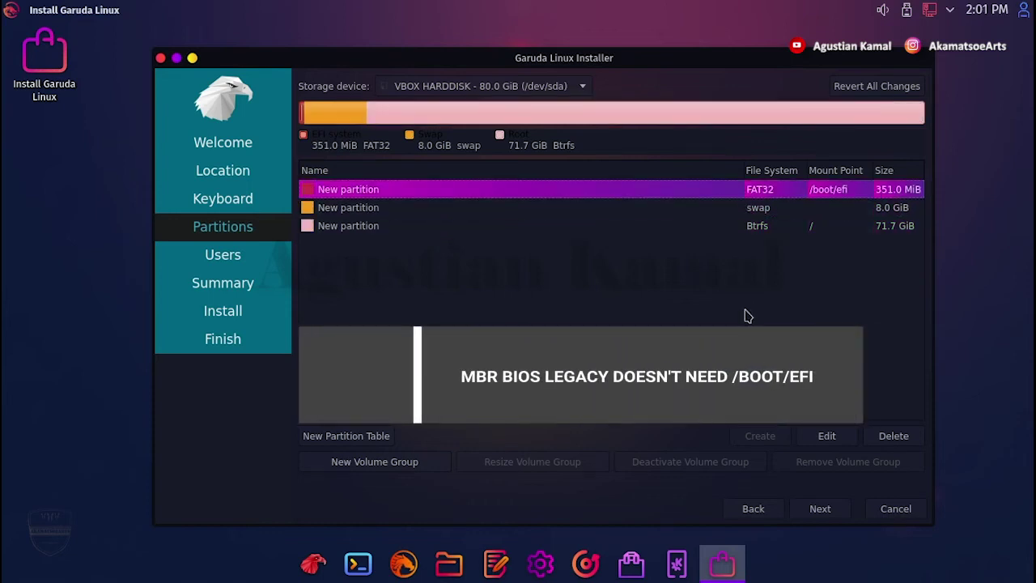